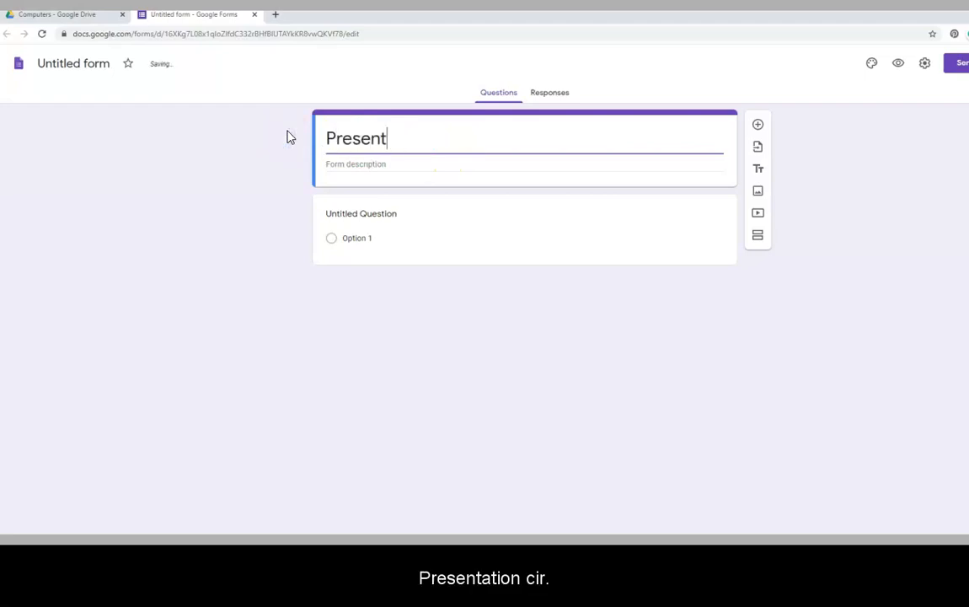
# - Title the form and its file "Presentation Survey" and enter the description "We would like your honest opinion"
pyautogui.write('ntation Survey')
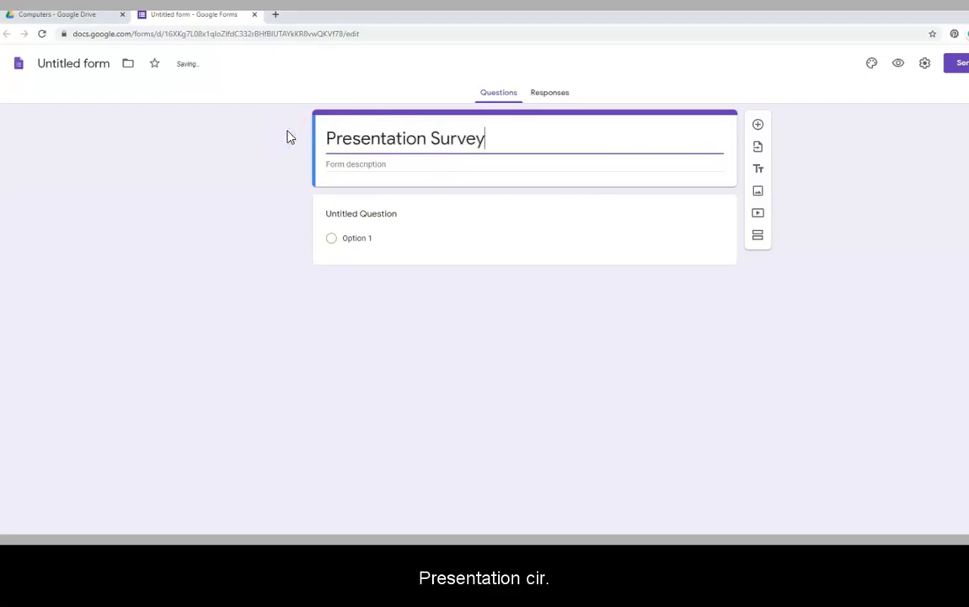
pyautogui.click(62, 63)
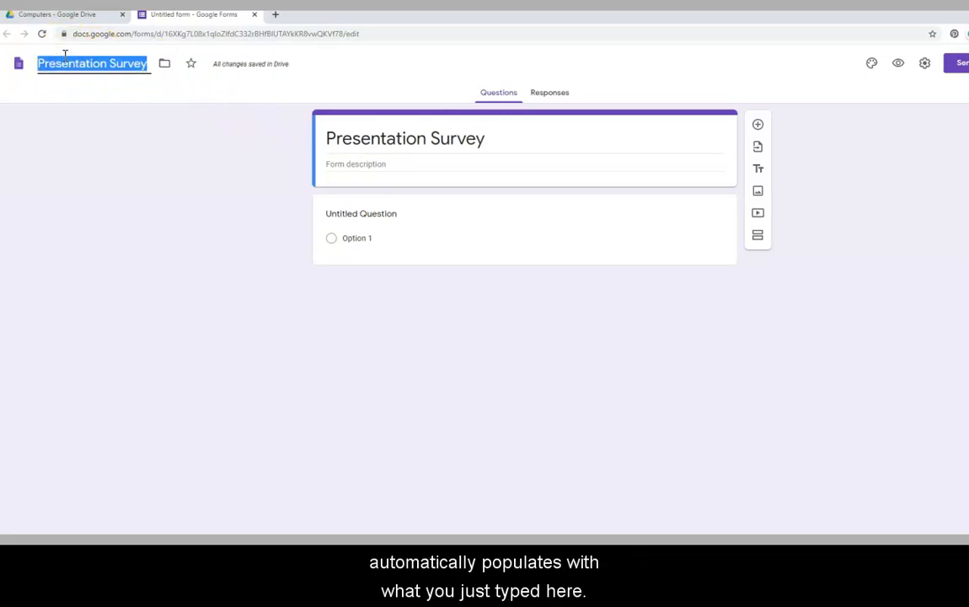
pyautogui.click(402, 168)
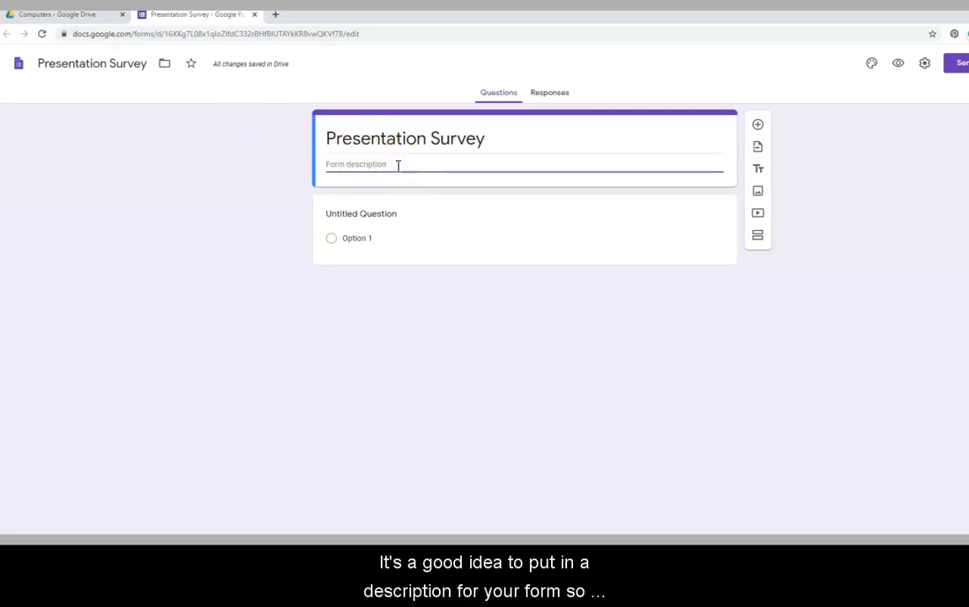
pyautogui.write('We wou')
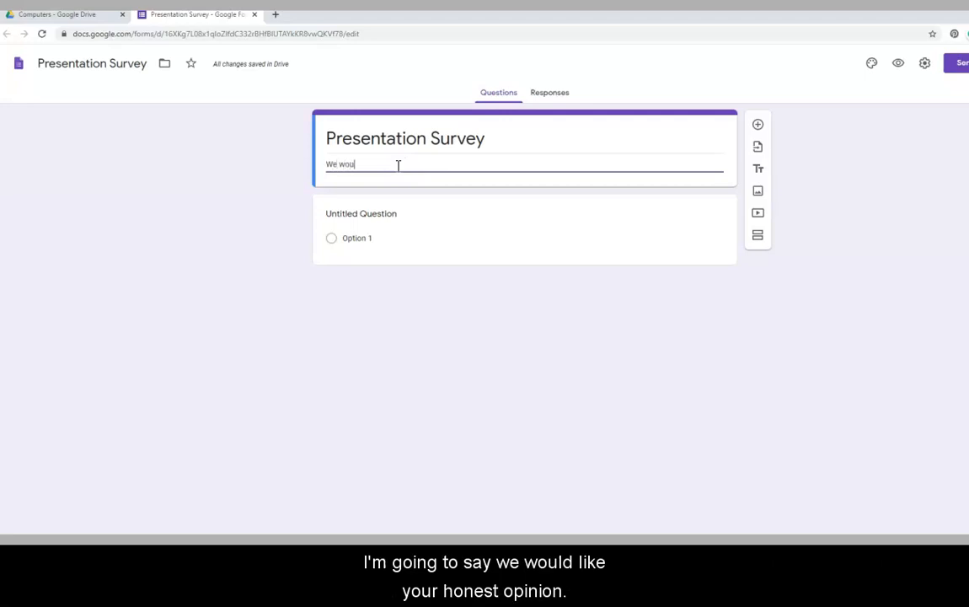
pyautogui.write('ld like your honest opinion')
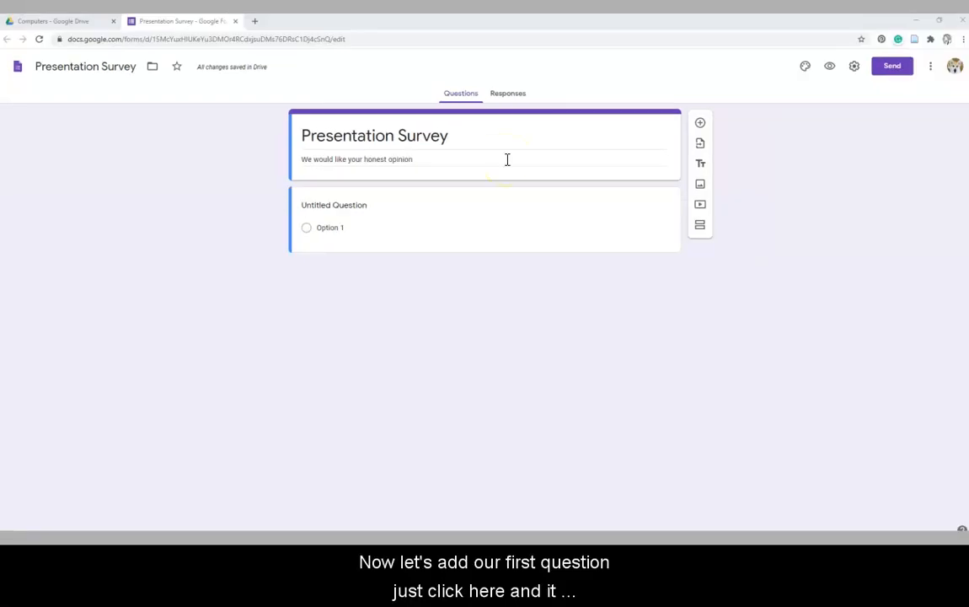
# - Turn the untitled first question into an optional short-answer question called "Name"
pyautogui.click(357, 206)
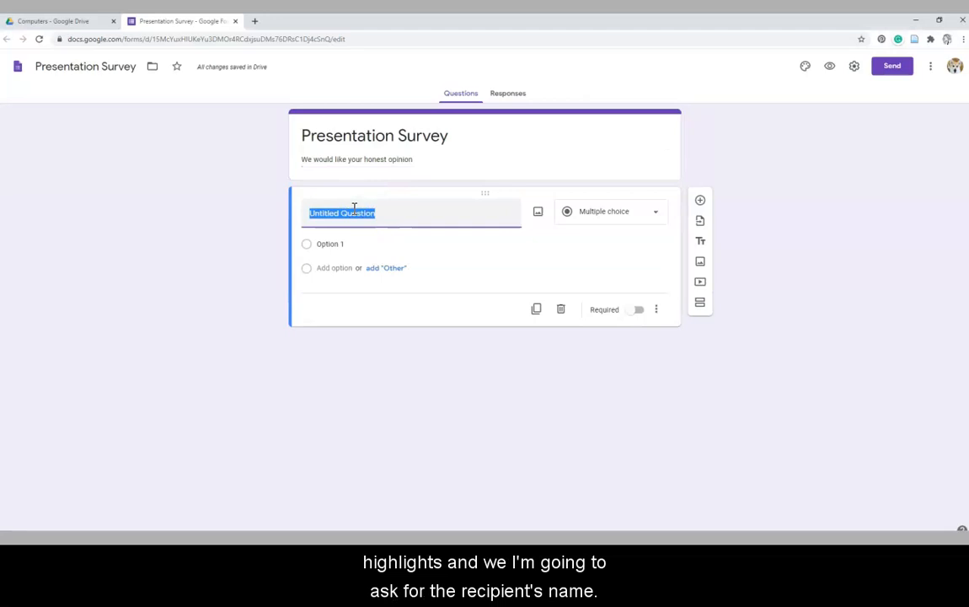
pyautogui.write('Name')
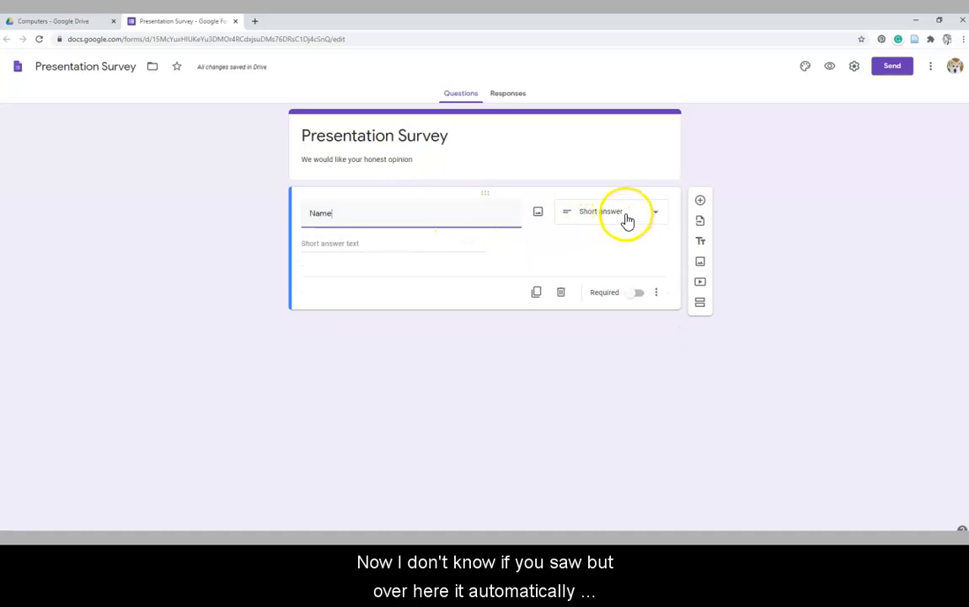
pyautogui.click(650, 217)
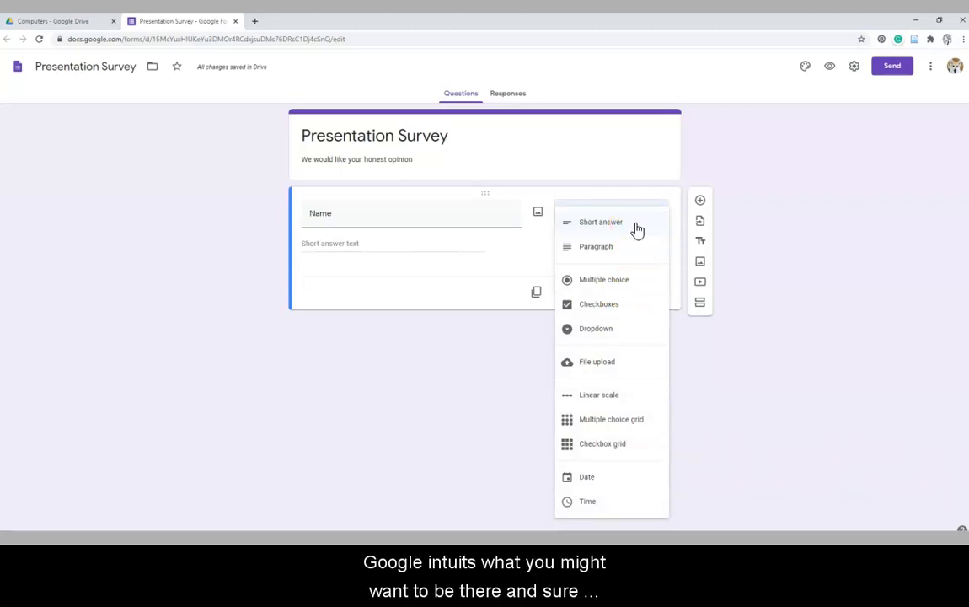
pyautogui.click(620, 222)
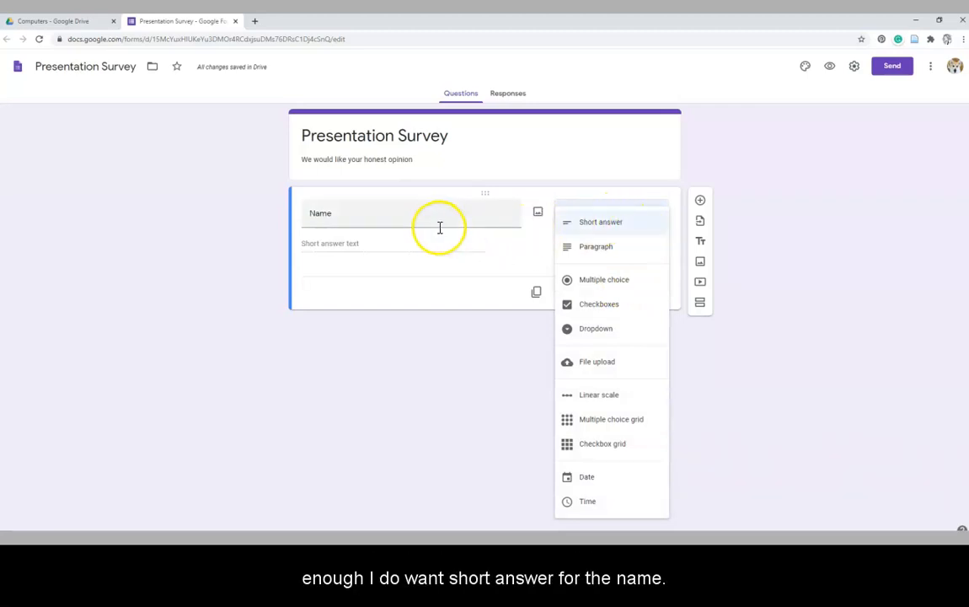
pyautogui.click(458, 284)
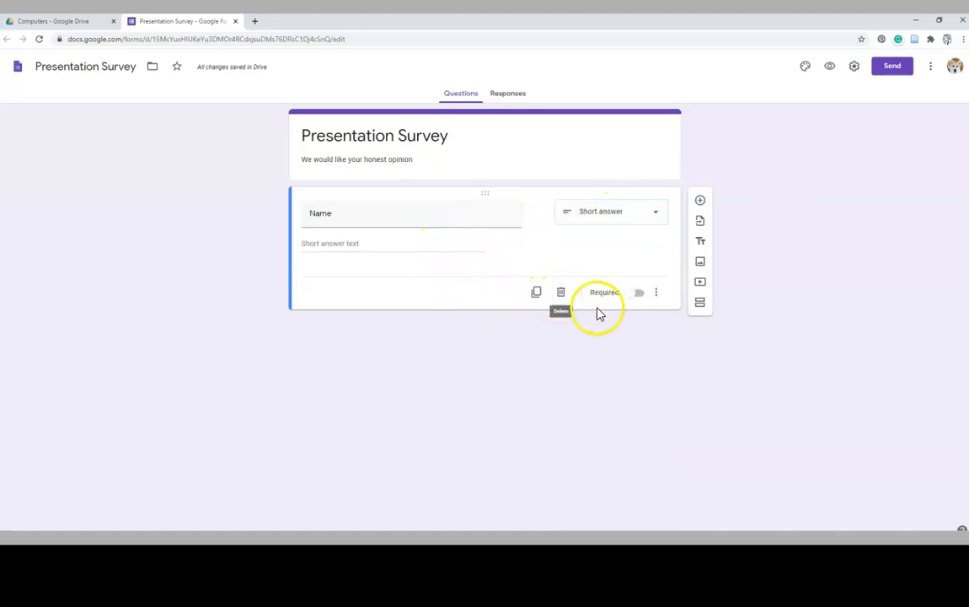
pyautogui.click(638, 294)
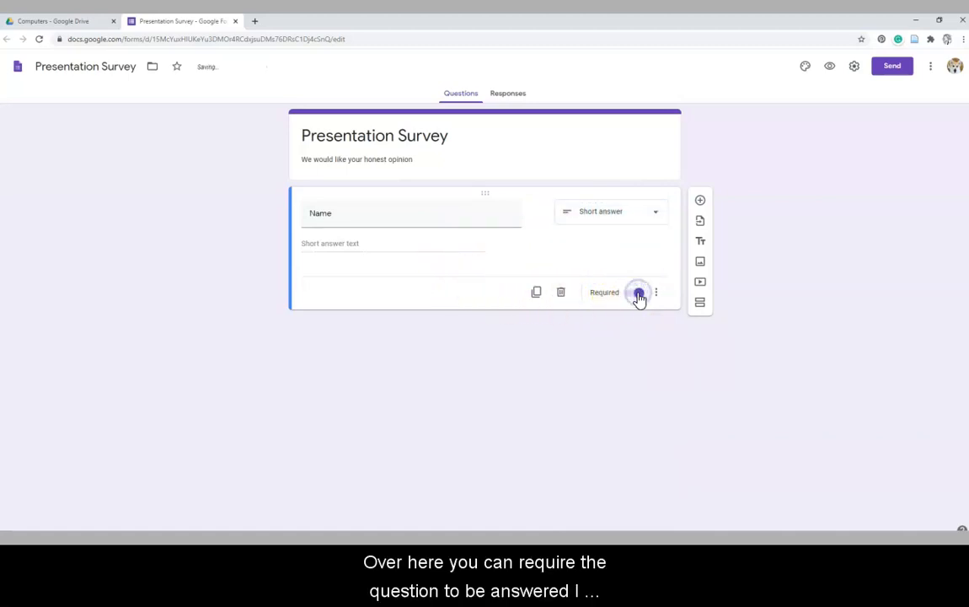
pyautogui.click(633, 293)
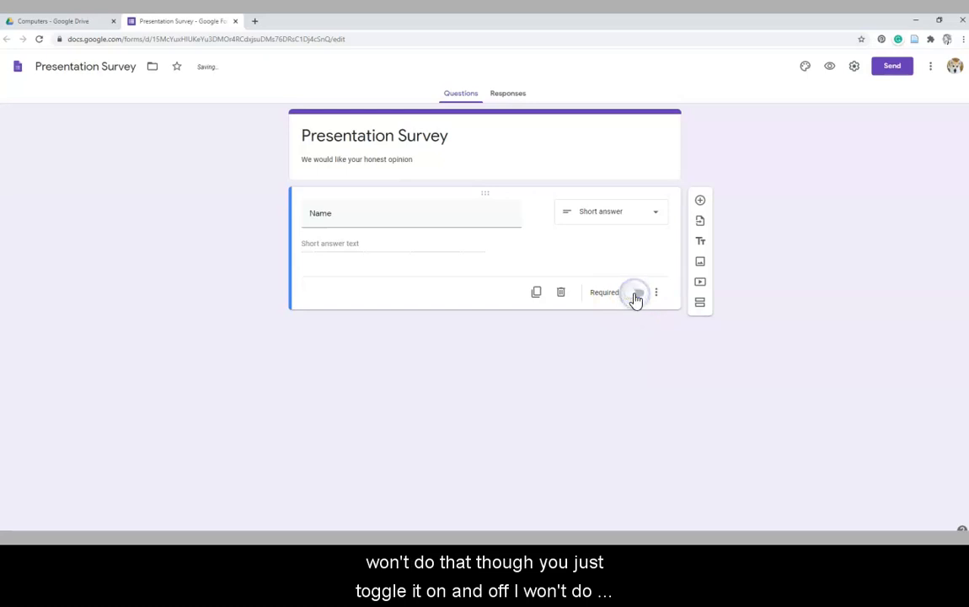
# - Add the required multiple-choice question "Which presentation did you attend?" with options Google Drive, Google Docs, Google Slides, Google Forms and Other
pyautogui.click(702, 203)
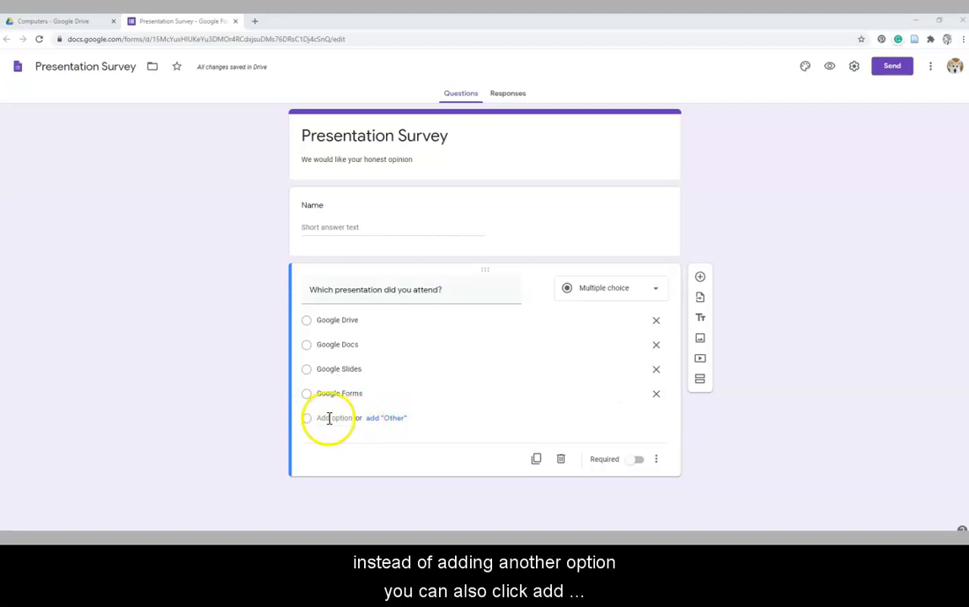
pyautogui.click(379, 420)
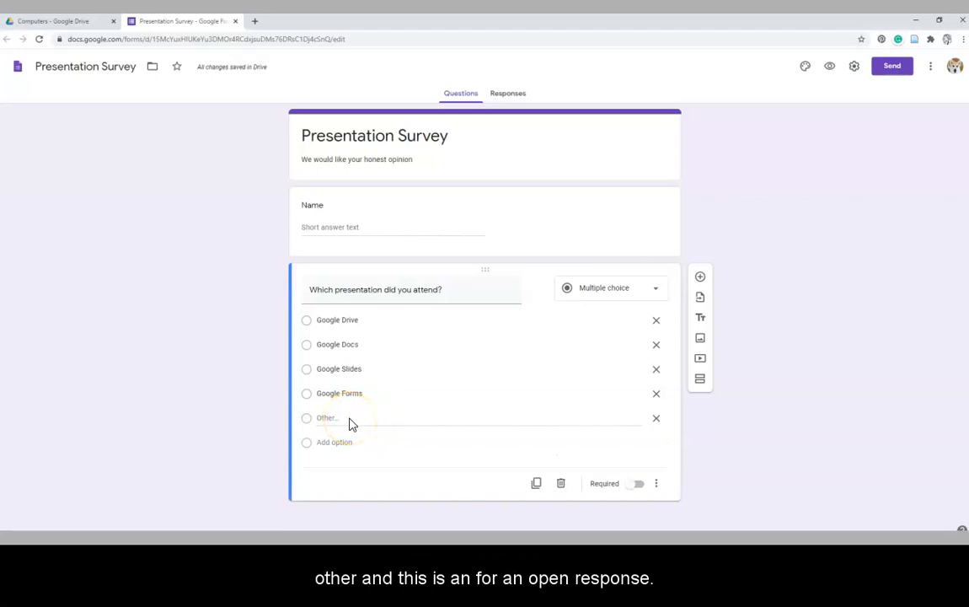
pyautogui.click(637, 485)
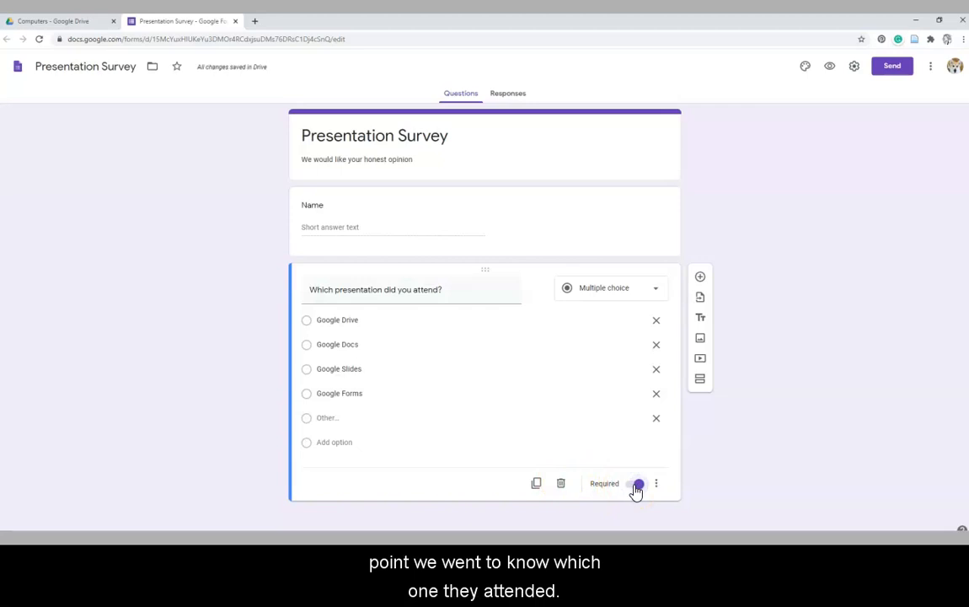
# - Add the required linear-scale question "How satisfied were you?" from 1, "Not satisfied at all", to 6, "Completely satisfied"
pyautogui.click(700, 277)
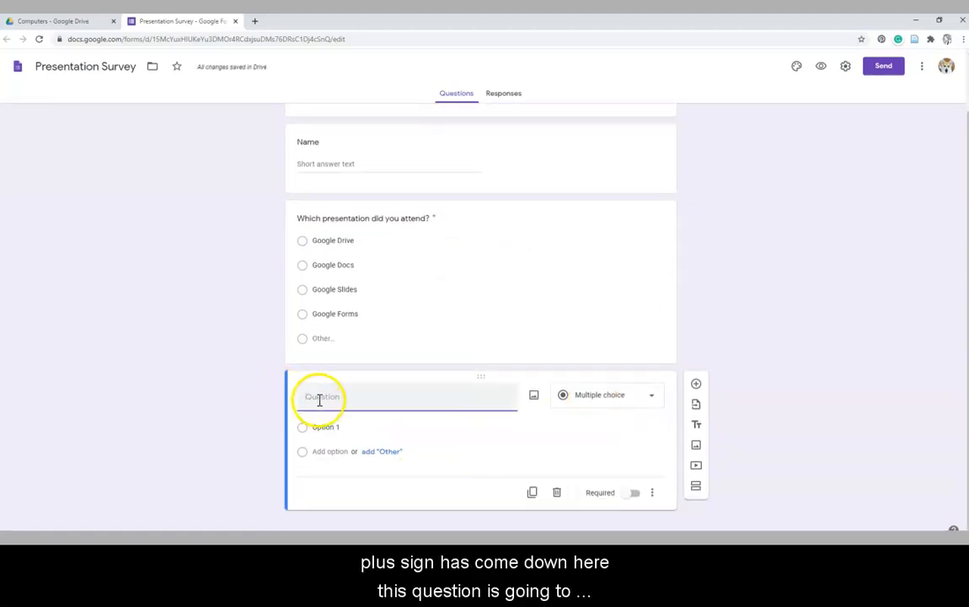
pyautogui.click(627, 402)
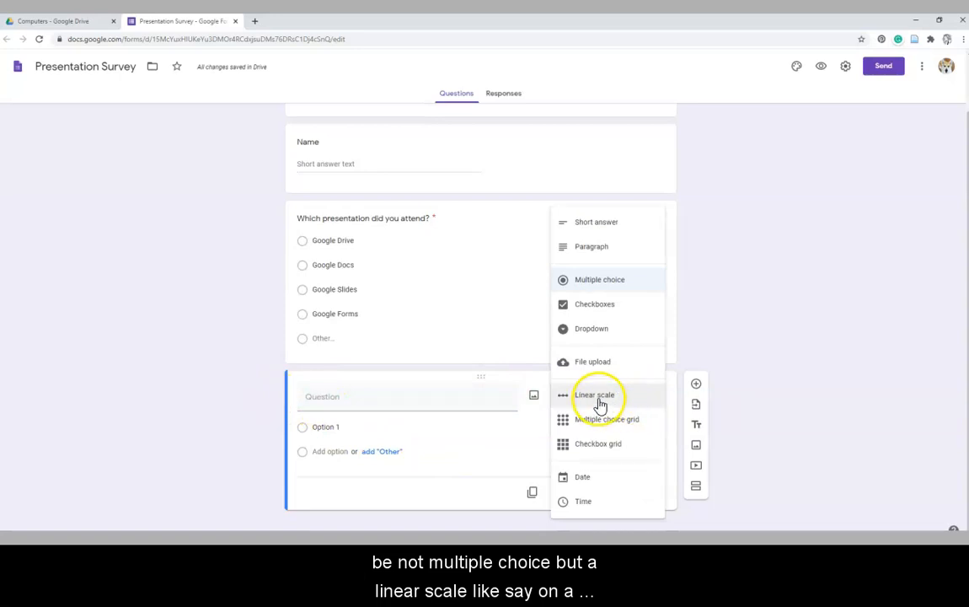
pyautogui.click(599, 404)
pyautogui.click(472, 407)
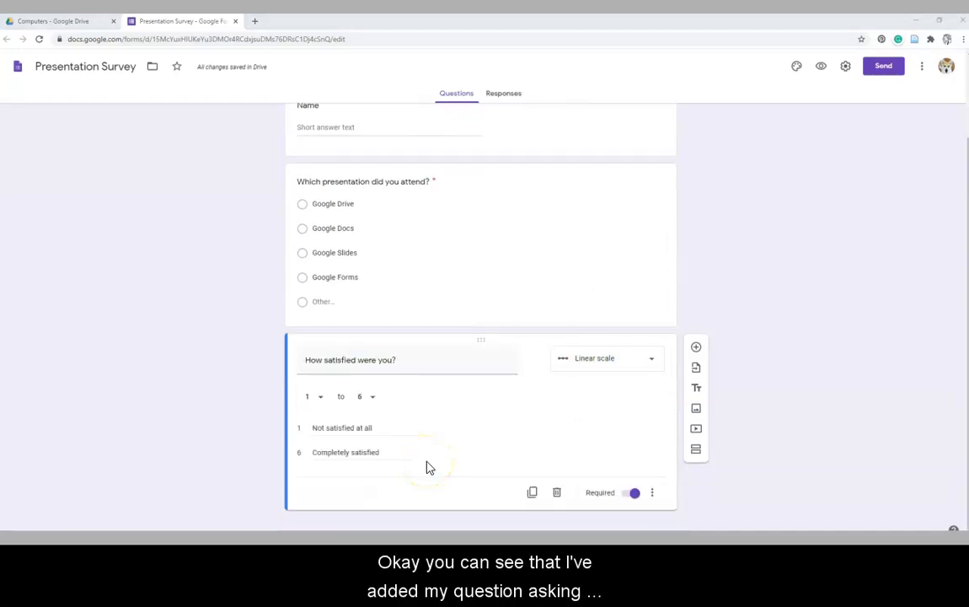
# - Preview the finished survey as respondents see it, and return to the form editor
pyautogui.click(428, 470)
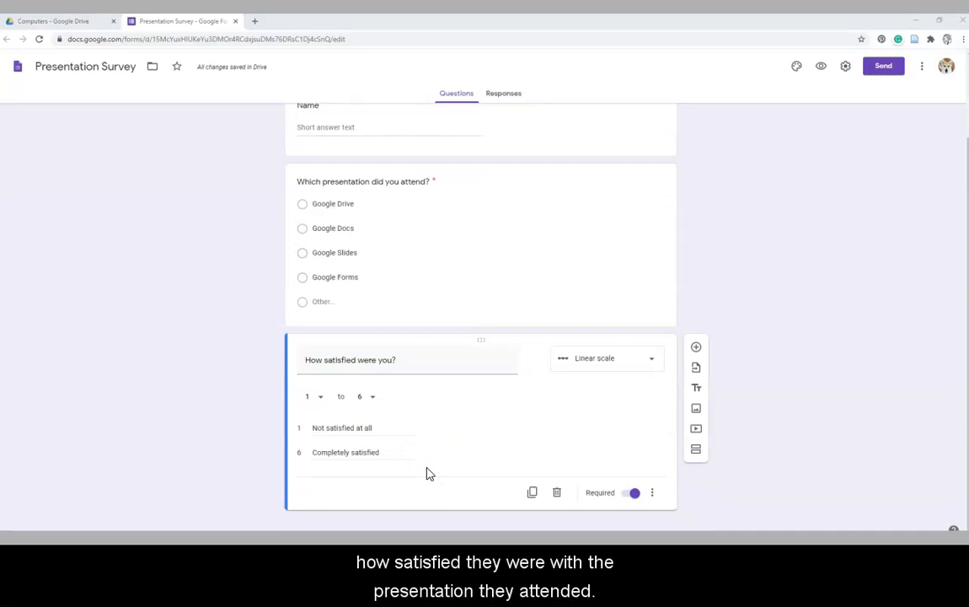
pyautogui.click(821, 71)
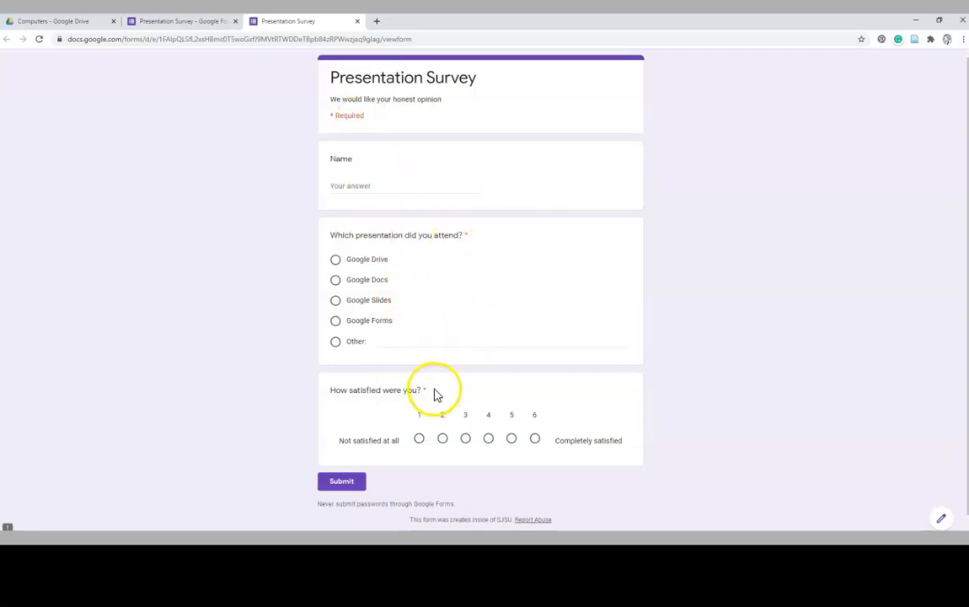
pyautogui.click(357, 22)
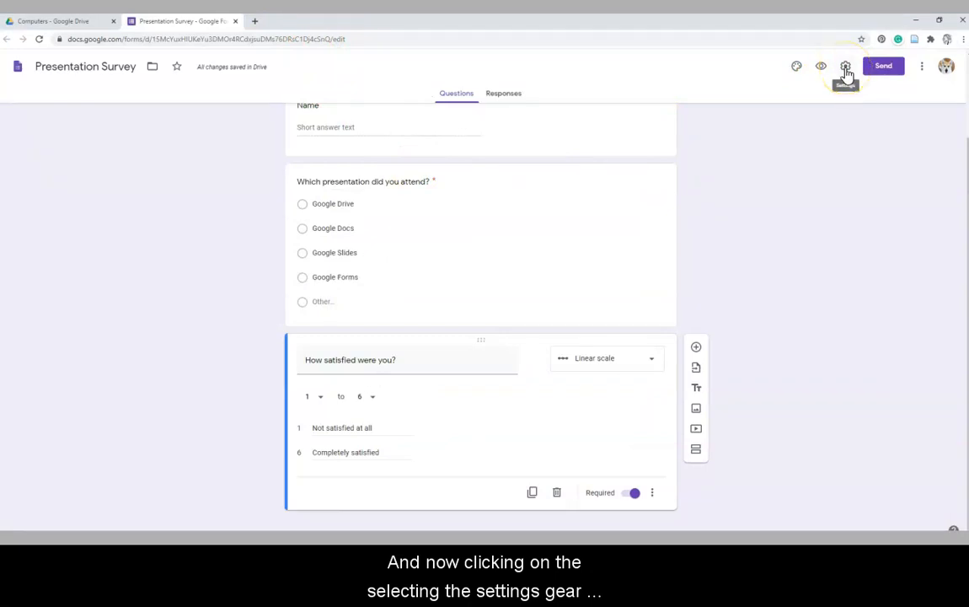
# - Lift the form's restriction to SJSU users, limit respondents to 1 response, let them see summary charts and text responses, and save the settings
pyautogui.click(845, 67)
pyautogui.click(427, 121)
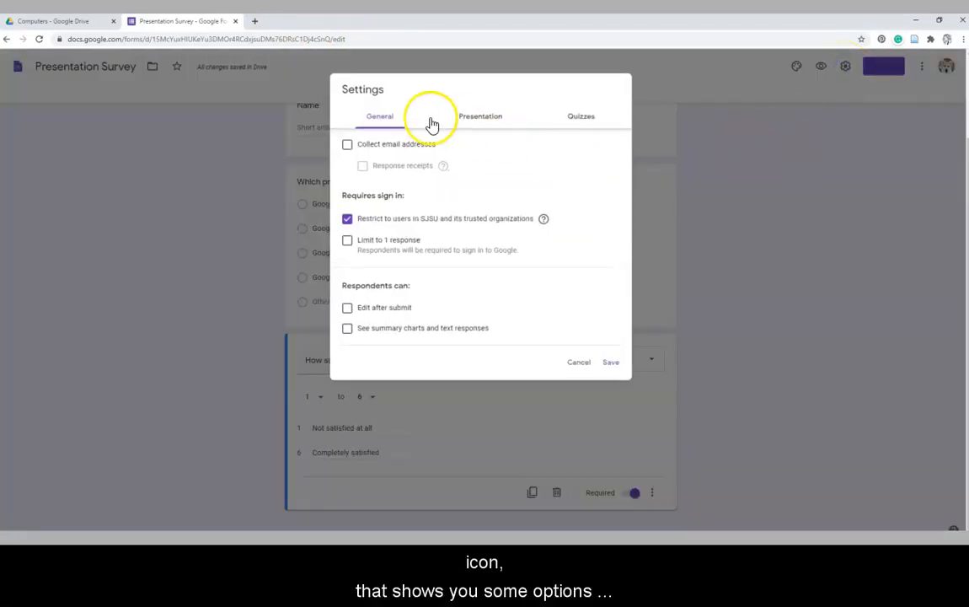
pyautogui.click(346, 221)
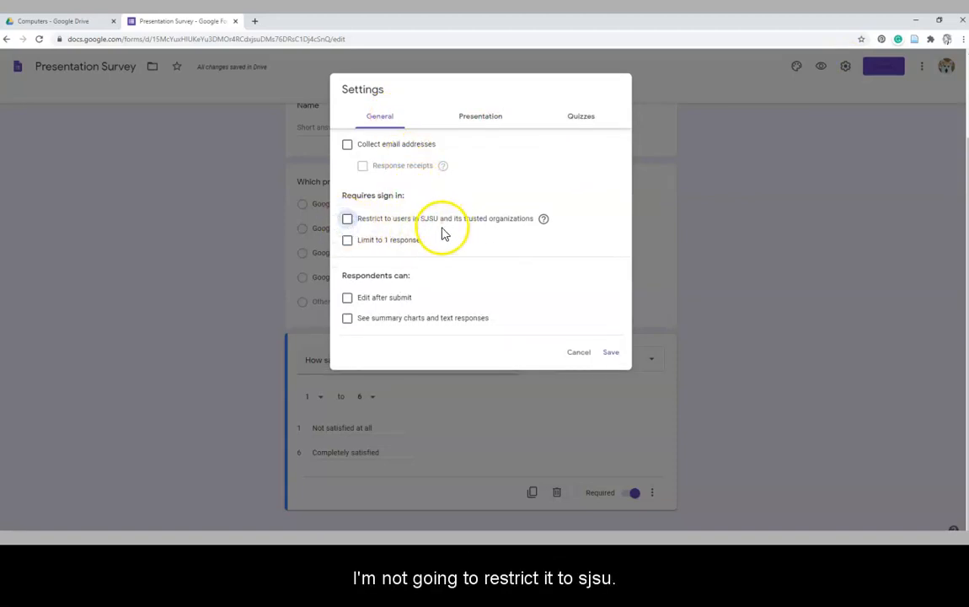
pyautogui.click(347, 242)
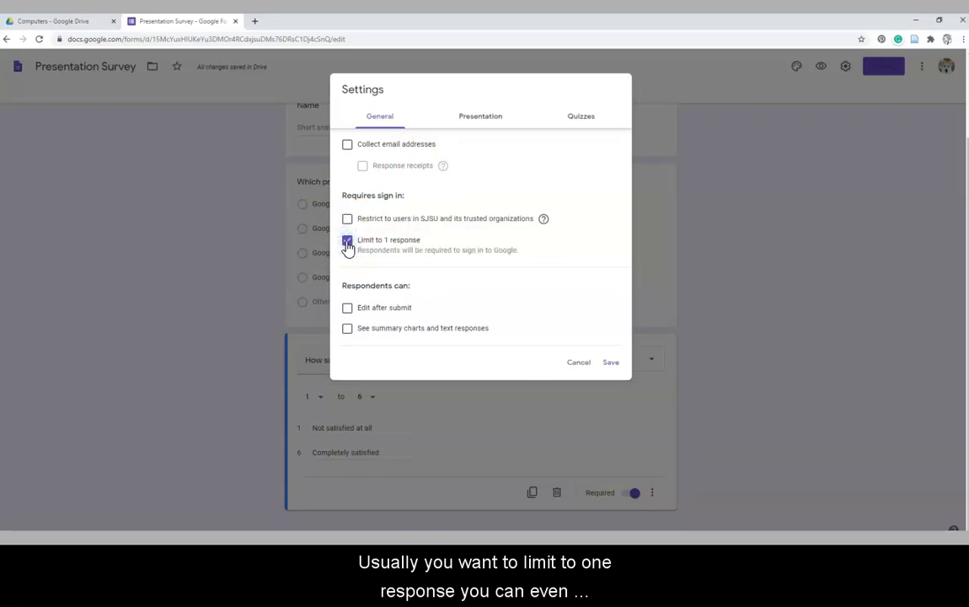
pyautogui.click(349, 331)
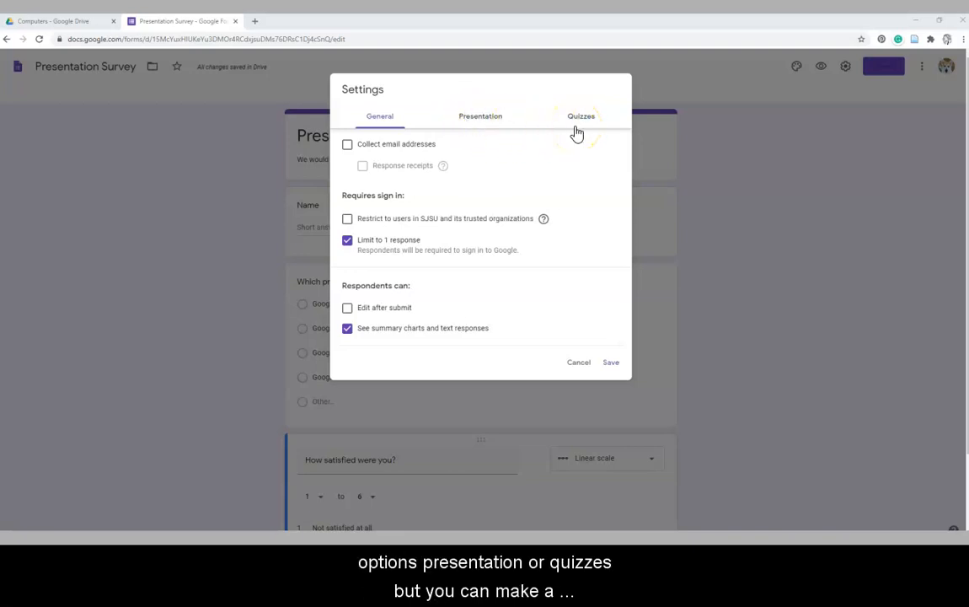
pyautogui.click(610, 364)
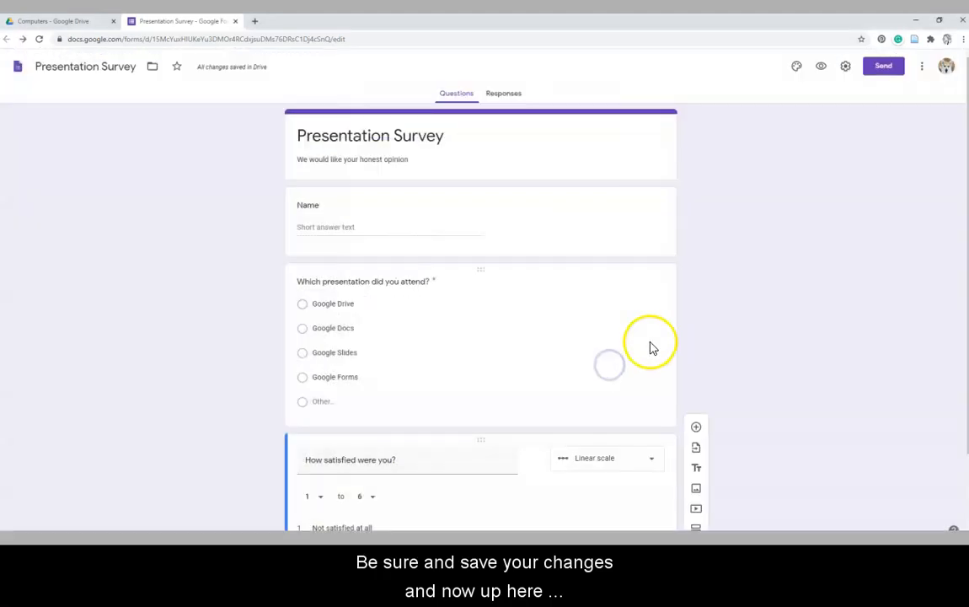
# - Generate a shortened share link for sending the form
pyautogui.click(883, 68)
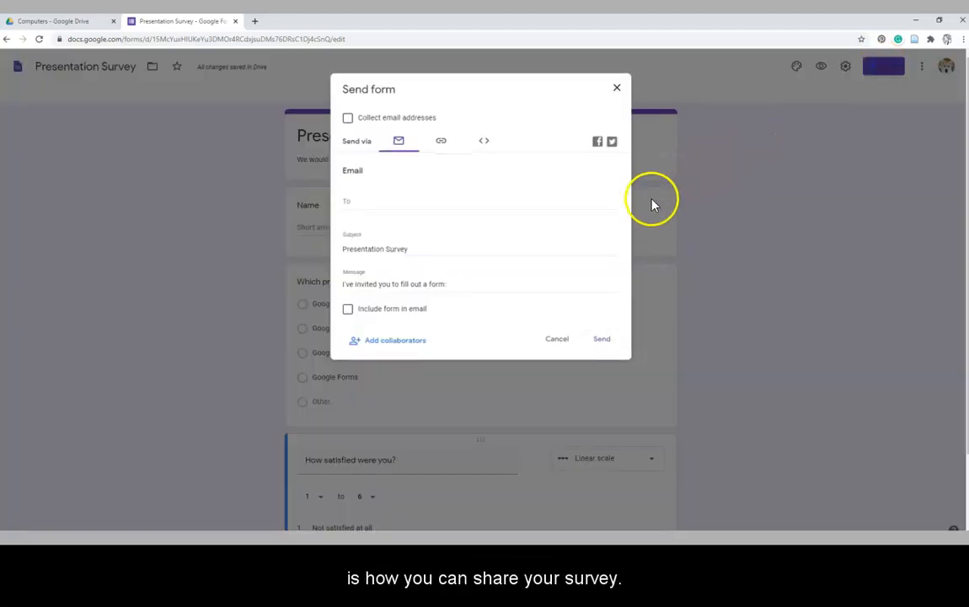
pyautogui.click(441, 143)
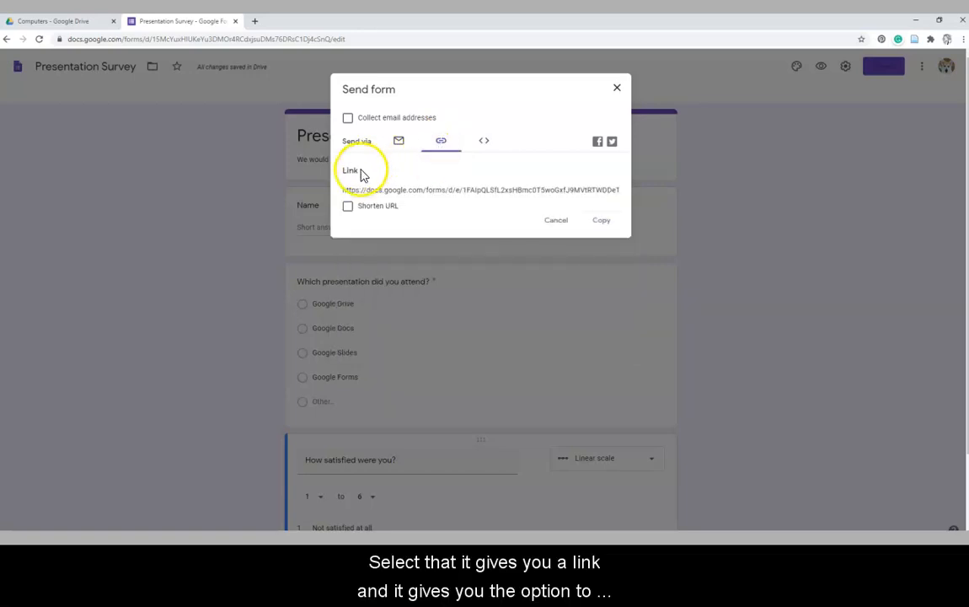
pyautogui.click(349, 210)
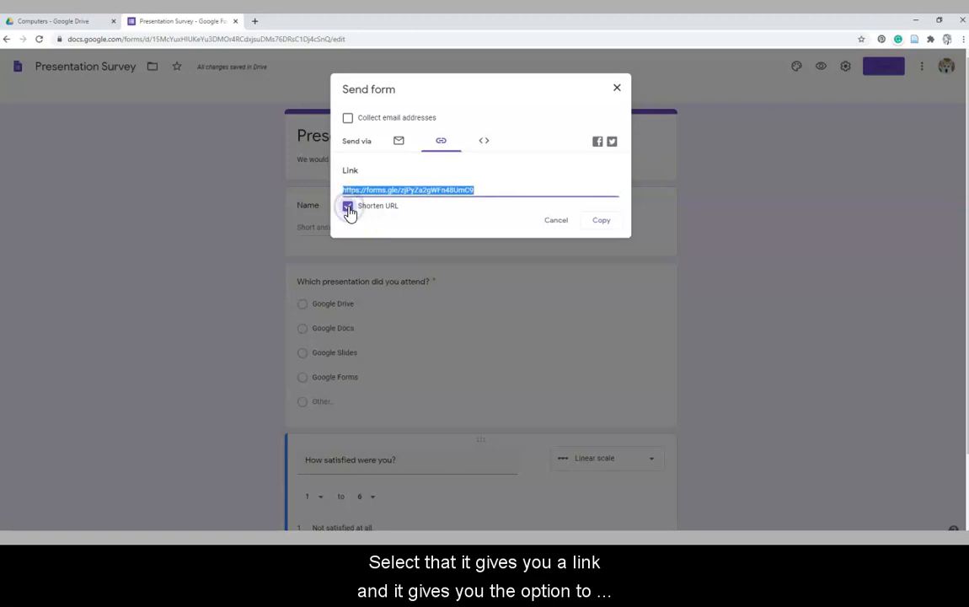
pyautogui.click(406, 243)
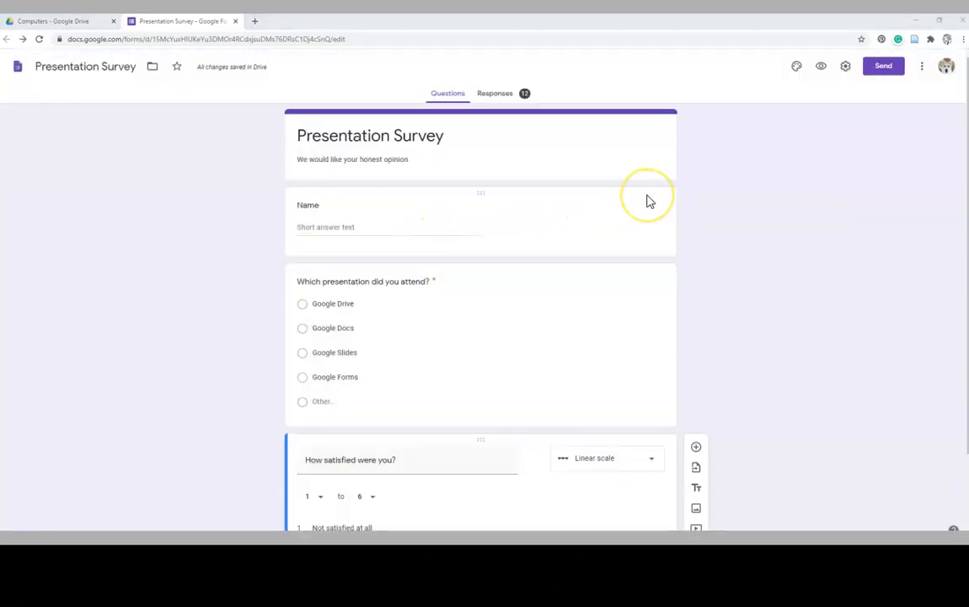
# - Review the summary charts of the survey's responses and open the collected responses in a Google Sheets spreadsheet
pyautogui.click(496, 98)
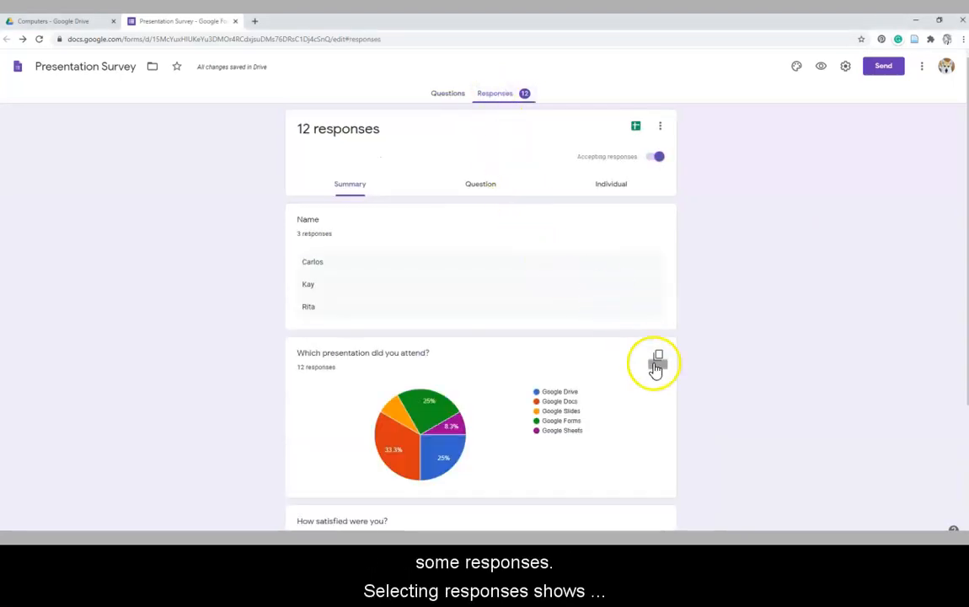
pyautogui.scroll(-2, 640, 375)
pyautogui.scroll(-2, 625, 352)
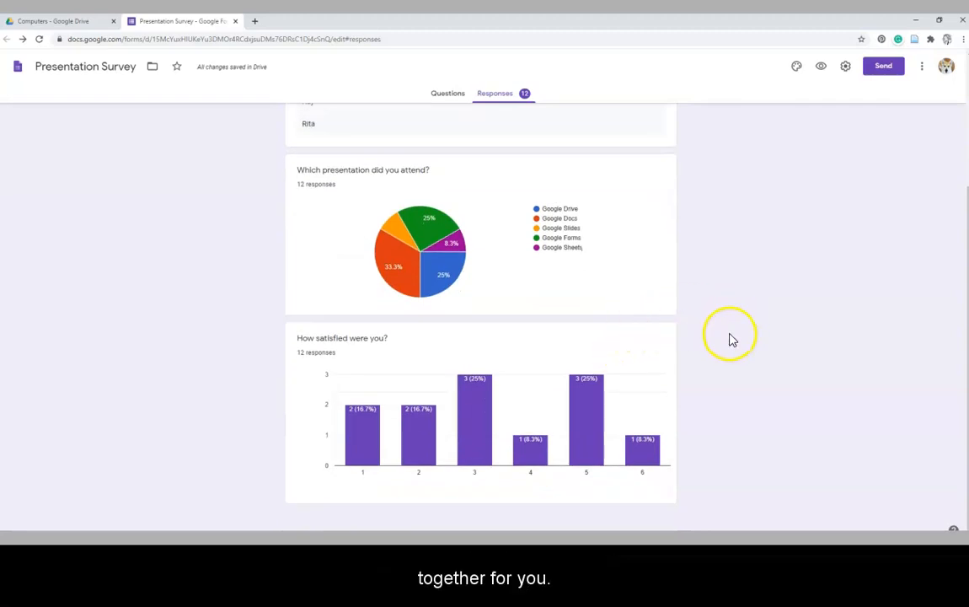
pyautogui.scroll(4, 728, 337)
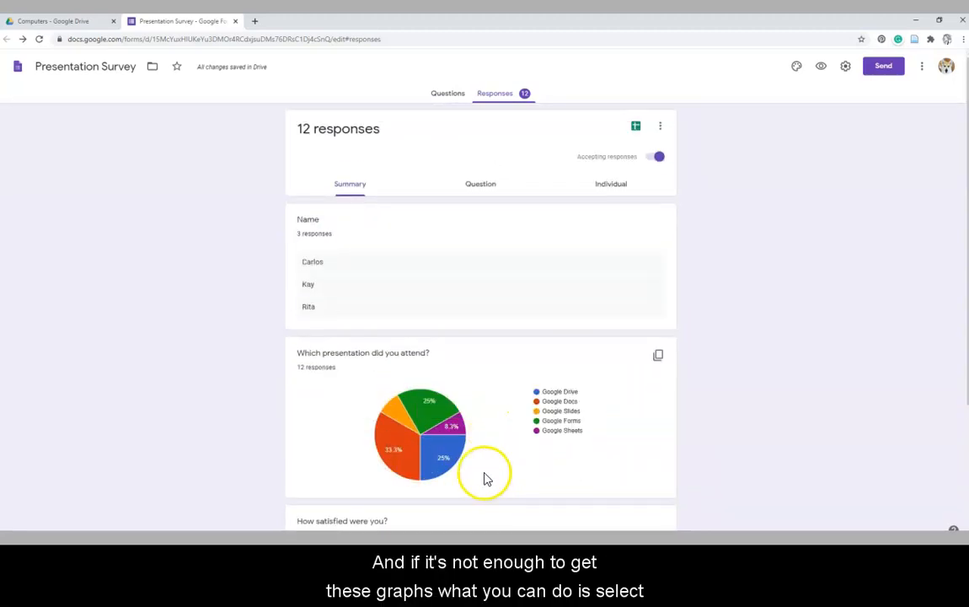
pyautogui.click(636, 128)
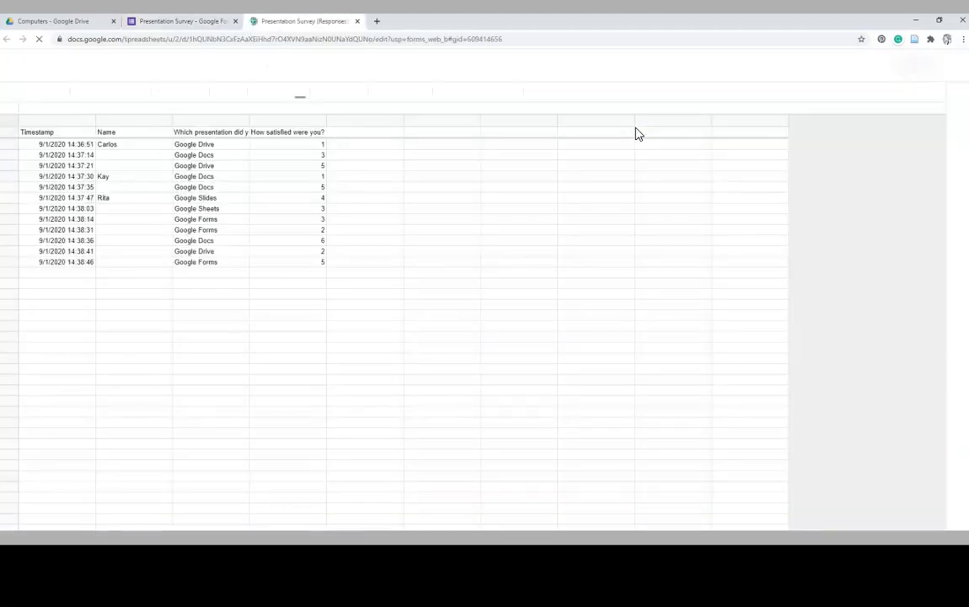